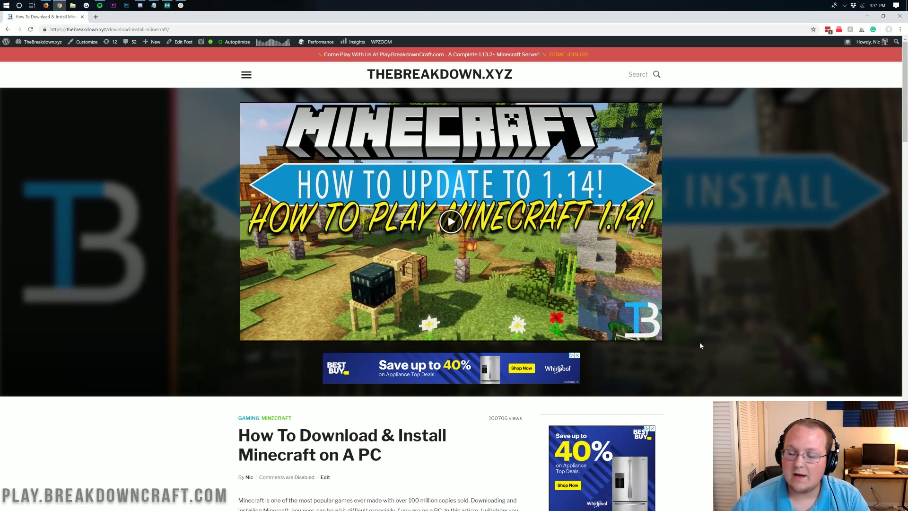
{"action": "scroll", "coordinate": [700, 345], "scroll_direction": "down", "scroll_amount": 1}
{"action": "scroll", "coordinate": [701, 346], "scroll_direction": "up", "scroll_amount": 1}
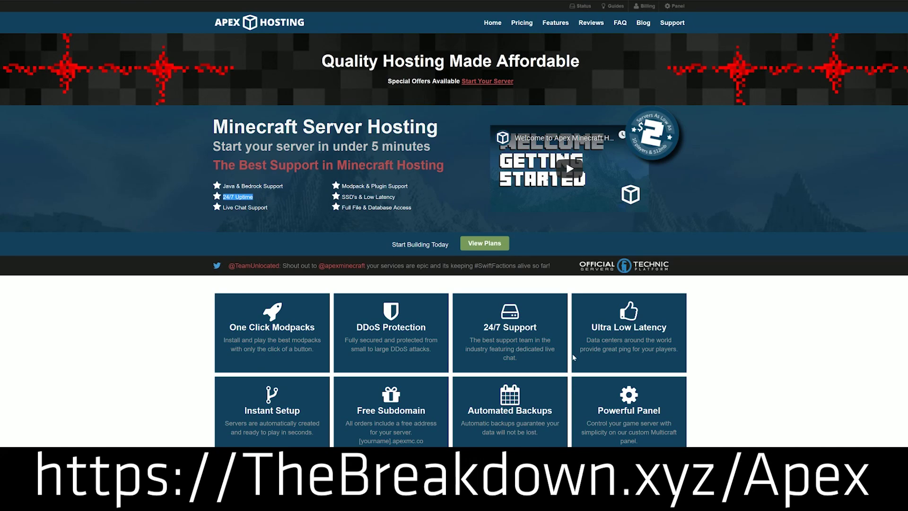
- Review the Apex Hosting page, covering its feature list, server locations, customer testimonials and supported Minecraft versions
{"action": "left_click_drag", "start_coordinate": [537, 327], "coordinate": [481, 327]}
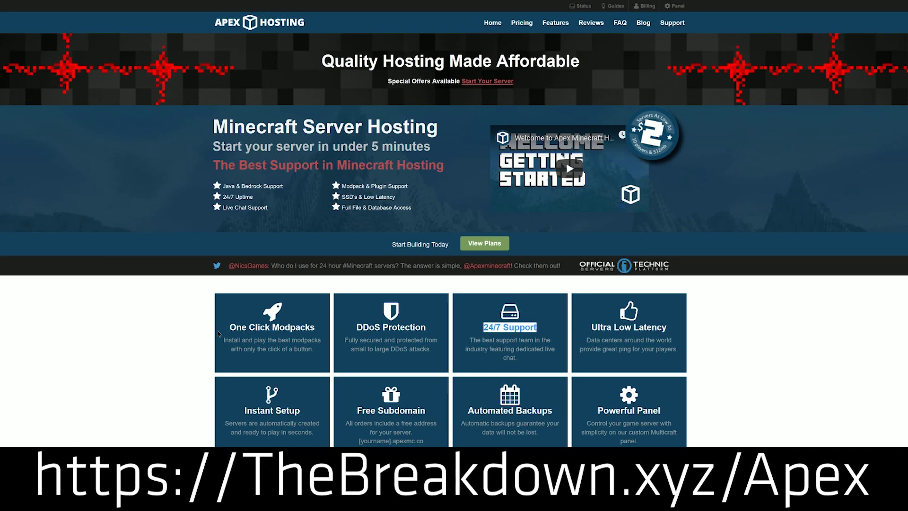
{"action": "left_click_drag", "start_coordinate": [229, 327], "coordinate": [316, 327]}
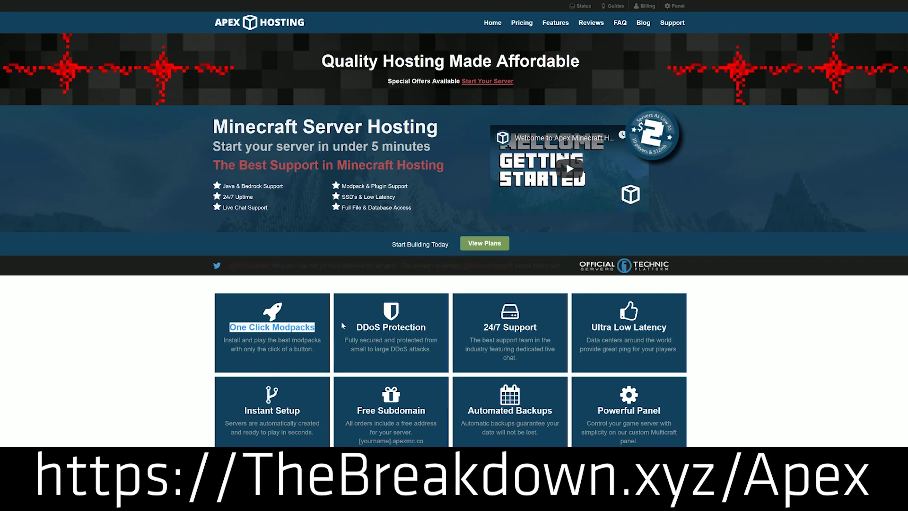
{"action": "scroll", "coordinate": [182, 338], "scroll_direction": "down", "scroll_amount": 5}
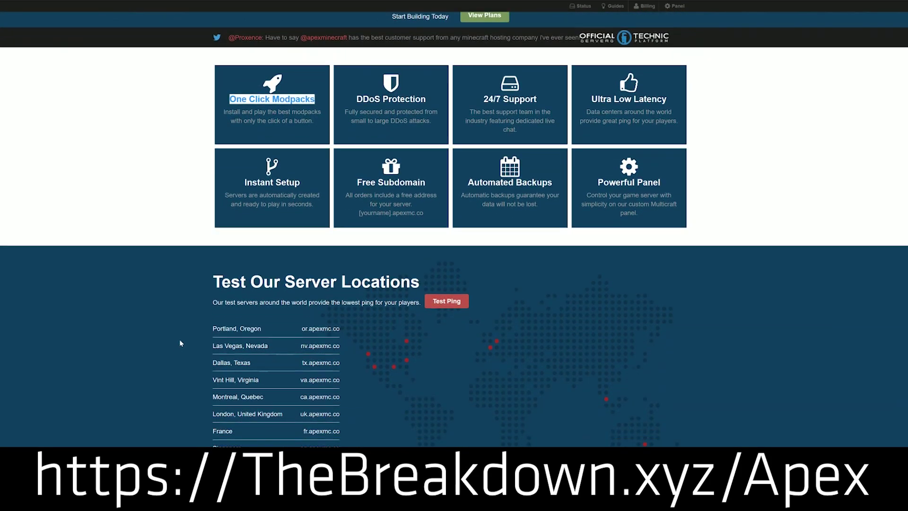
{"action": "scroll", "coordinate": [184, 328], "scroll_direction": "down", "scroll_amount": 5}
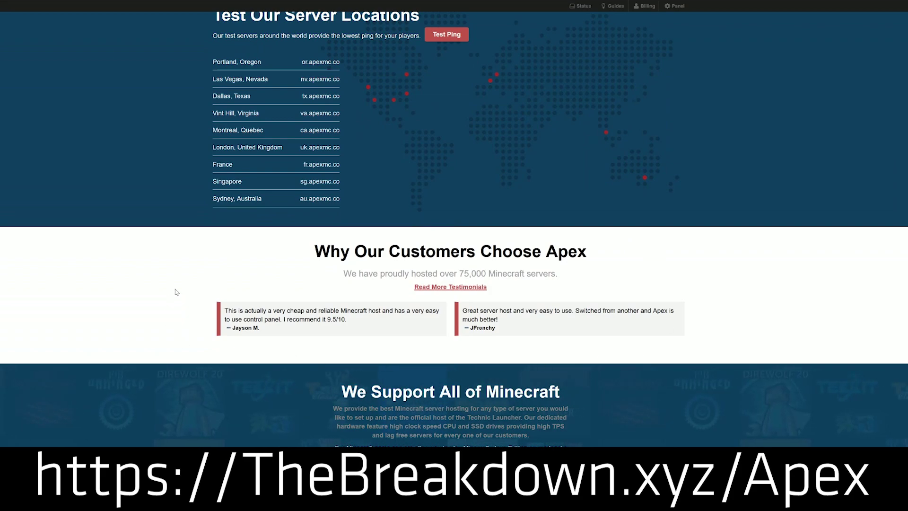
{"action": "scroll", "coordinate": [707, 405], "scroll_direction": "down", "scroll_amount": 4}
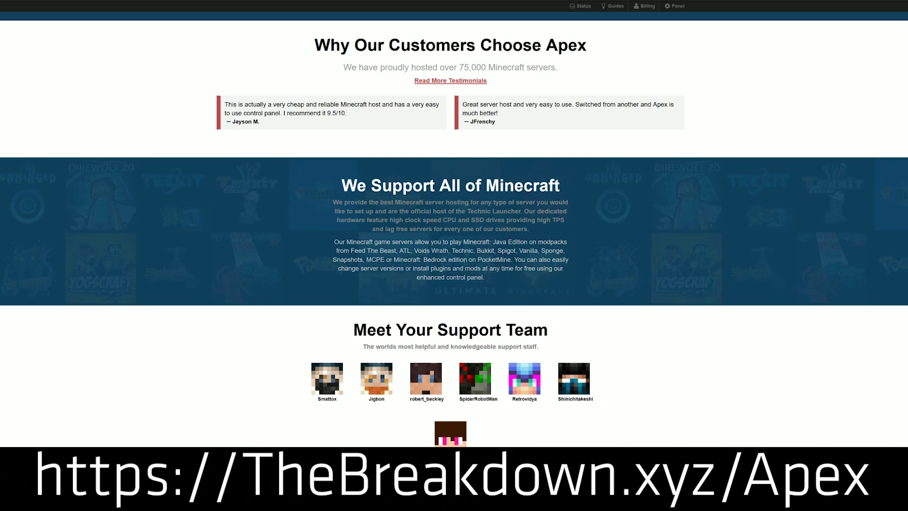
{"action": "left_click_drag", "start_coordinate": [367, 220], "coordinate": [503, 225]}
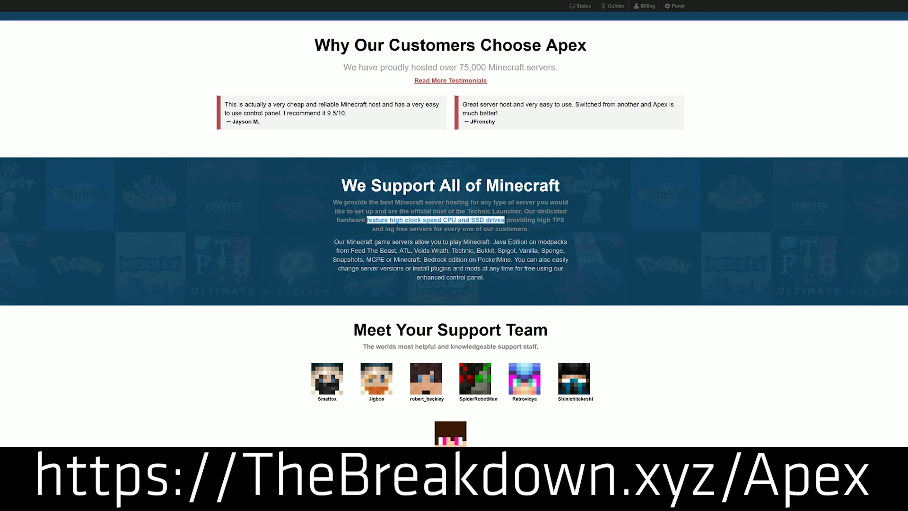
{"action": "left_click_drag", "start_coordinate": [386, 251], "coordinate": [396, 251]}
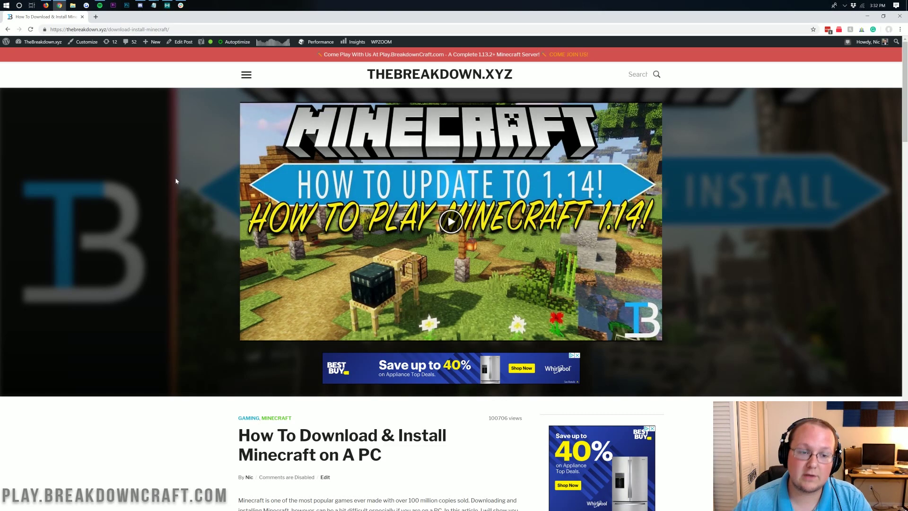
- Open the Minecraft Launcher and move its window down from the upper edge of the screen
{"action": "left_click", "coordinate": [2, 3]}
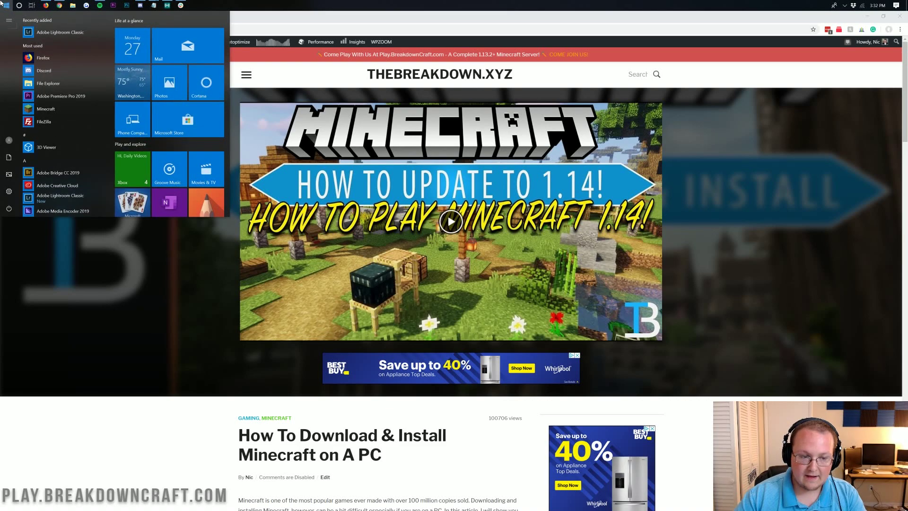
{"action": "type", "text": "minecraft"}
{"action": "key", "text": "Return"}
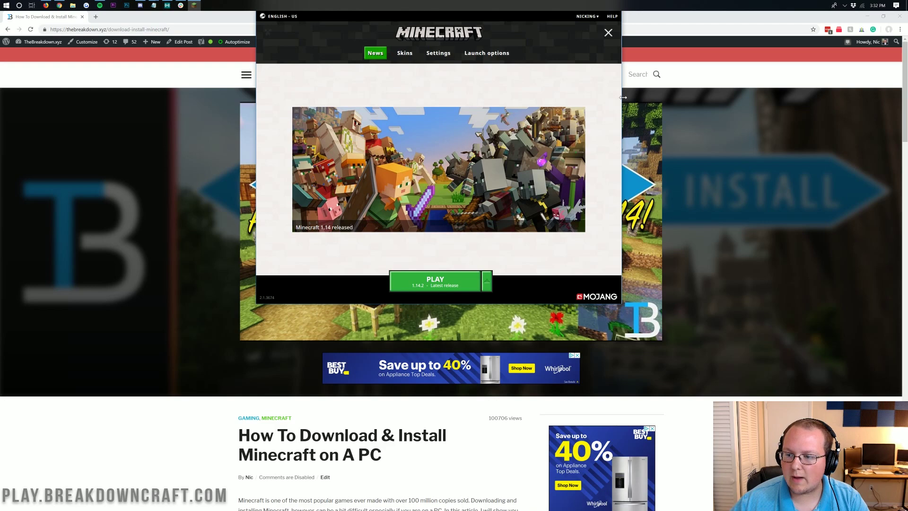
{"action": "left_click_drag", "start_coordinate": [524, 10], "coordinate": [523, 47]}
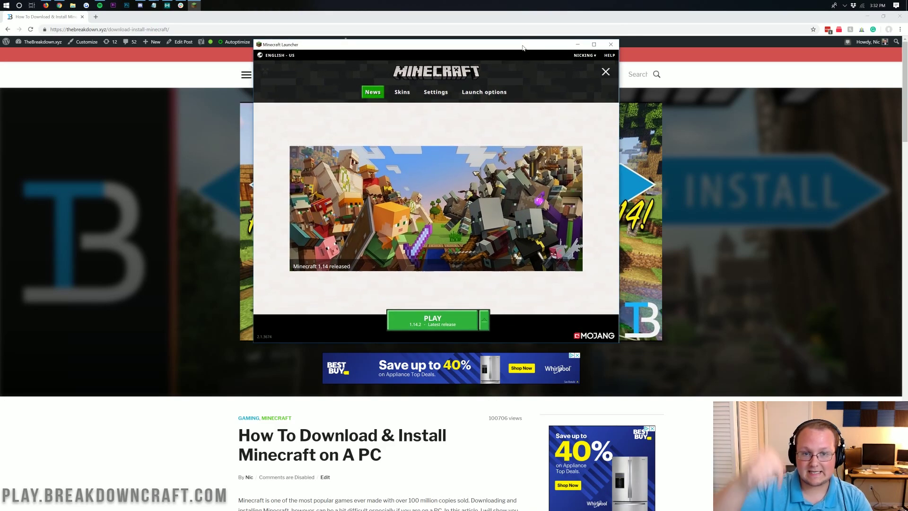
- Minimize the launcher and examine the web article's steps for downloading, installing and logging in to Minecraft on a PC
{"action": "left_click", "coordinate": [577, 44]}
{"action": "scroll", "coordinate": [384, 263], "scroll_direction": "down", "scroll_amount": 8}
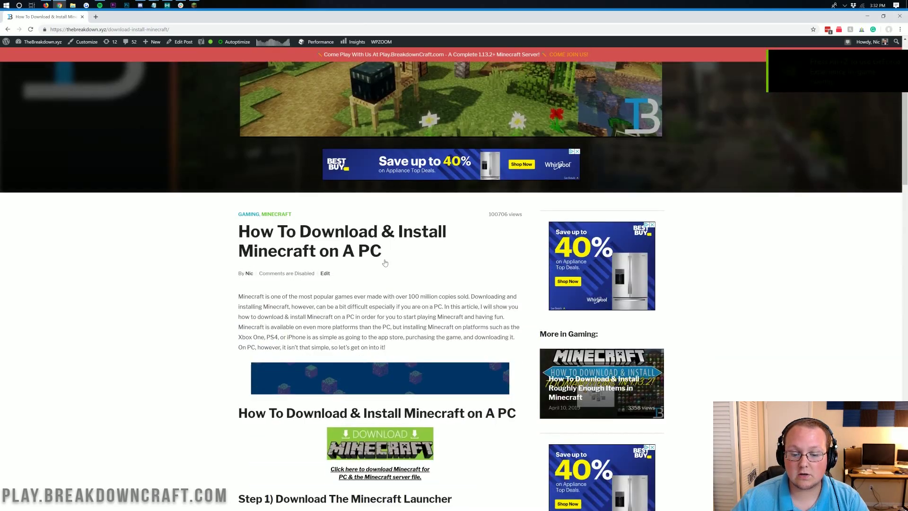
{"action": "scroll", "coordinate": [384, 263], "scroll_direction": "down", "scroll_amount": 8}
{"action": "scroll", "coordinate": [384, 263], "scroll_direction": "up", "scroll_amount": 5}
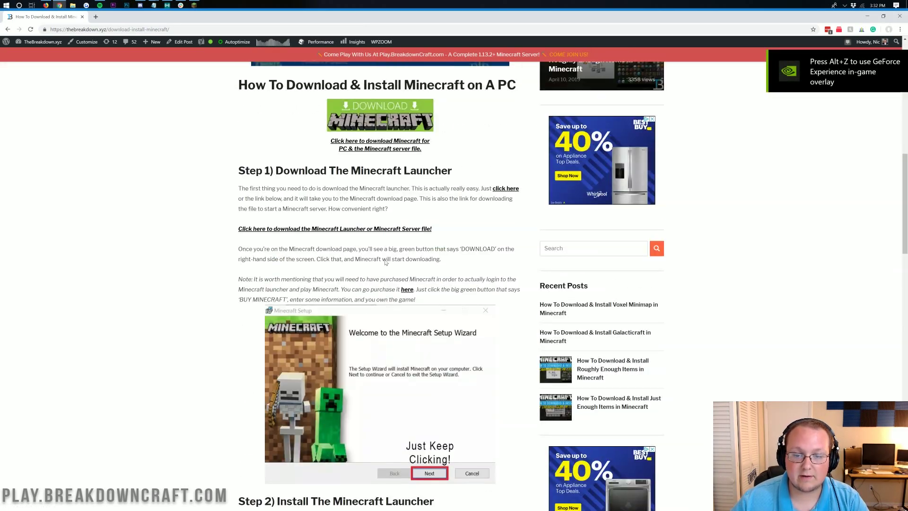
{"action": "scroll", "coordinate": [384, 263], "scroll_direction": "down", "scroll_amount": 2}
{"action": "scroll", "coordinate": [385, 263], "scroll_direction": "down", "scroll_amount": 13}
{"action": "scroll", "coordinate": [385, 262], "scroll_direction": "up", "scroll_amount": 9}
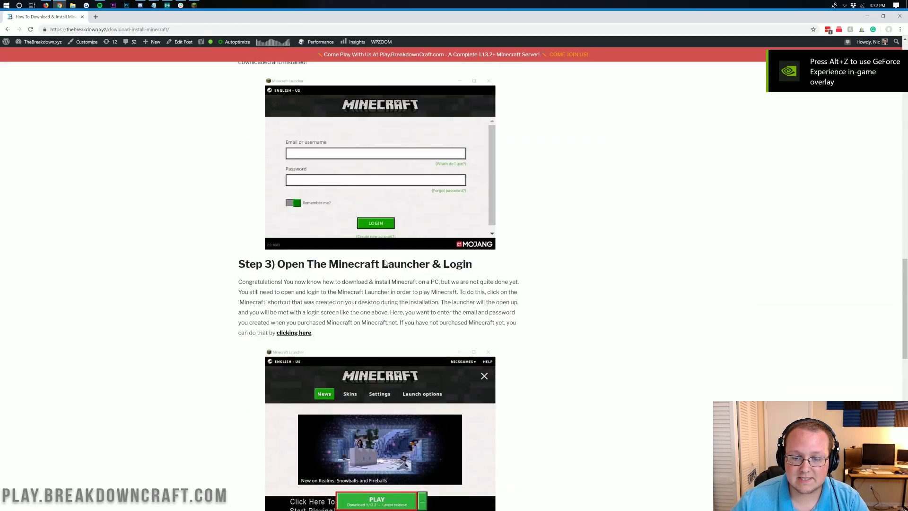
{"action": "scroll", "coordinate": [385, 263], "scroll_direction": "up", "scroll_amount": 8}
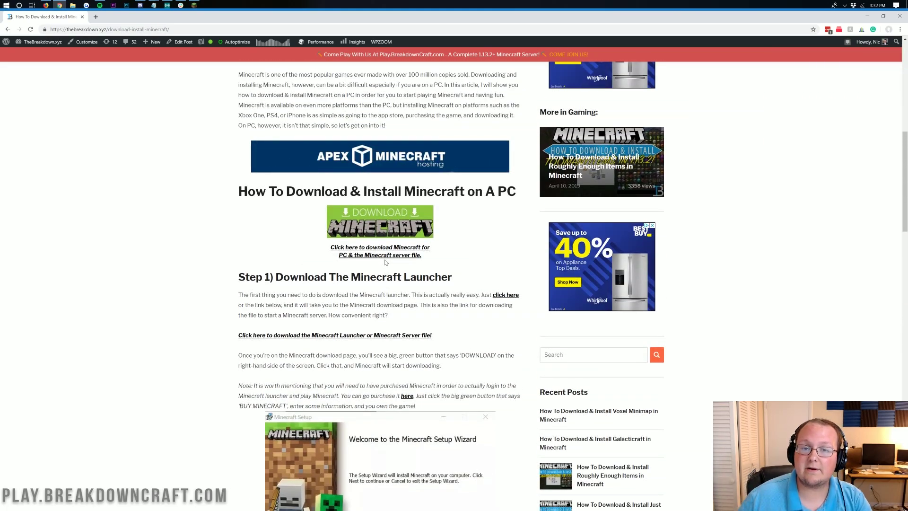
{"action": "scroll", "coordinate": [385, 262], "scroll_direction": "up", "scroll_amount": 9}
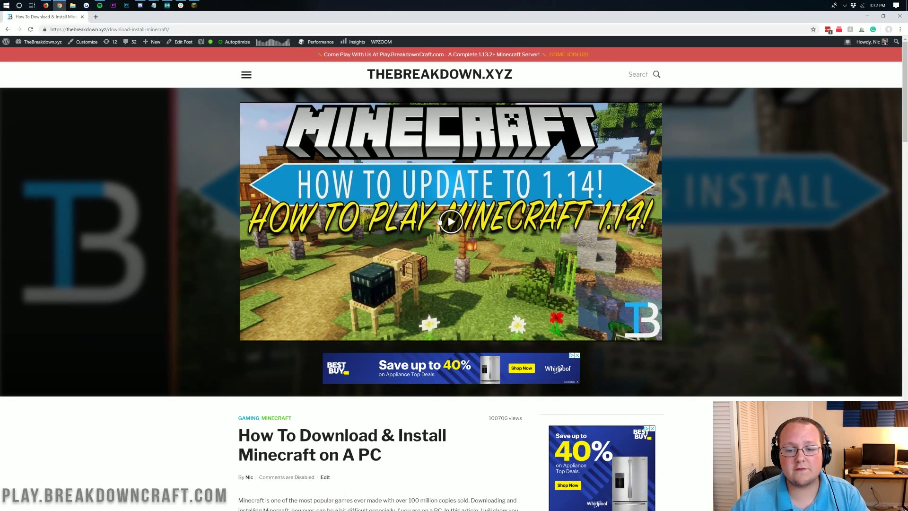
{"action": "scroll", "coordinate": [439, 221], "scroll_direction": "down", "scroll_amount": 2}
{"action": "scroll", "coordinate": [439, 221], "scroll_direction": "down", "scroll_amount": 4}
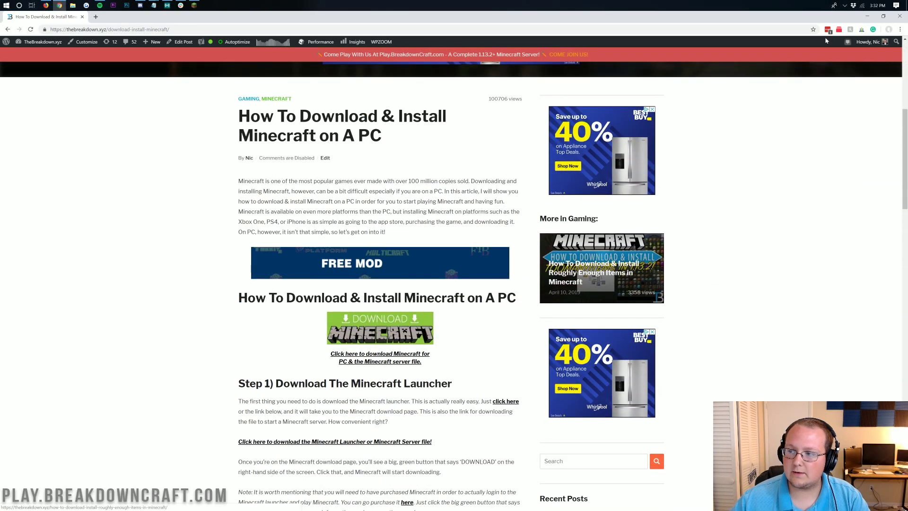
- Minimize the browser, switch back to the Minecraft Launcher and choose Latest release 1.14.2 as the version to play
{"action": "left_click", "coordinate": [867, 16]}
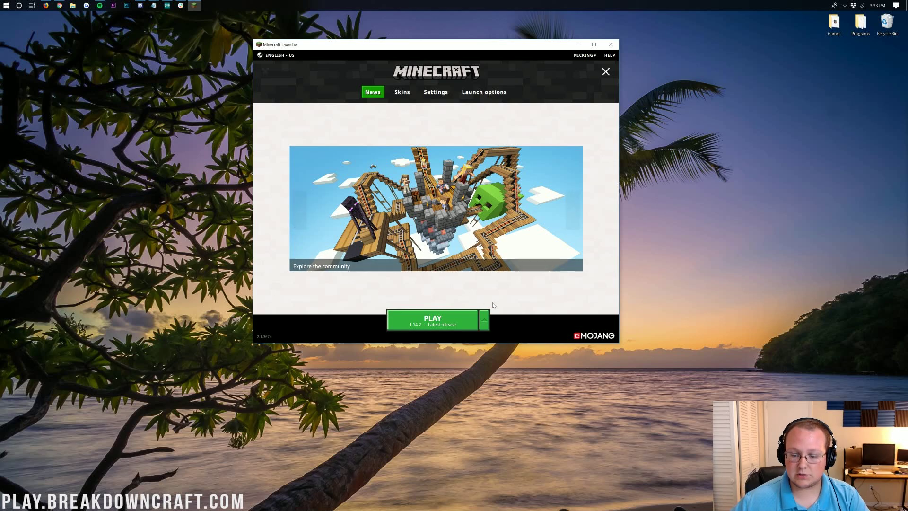
{"action": "left_click", "coordinate": [485, 319]}
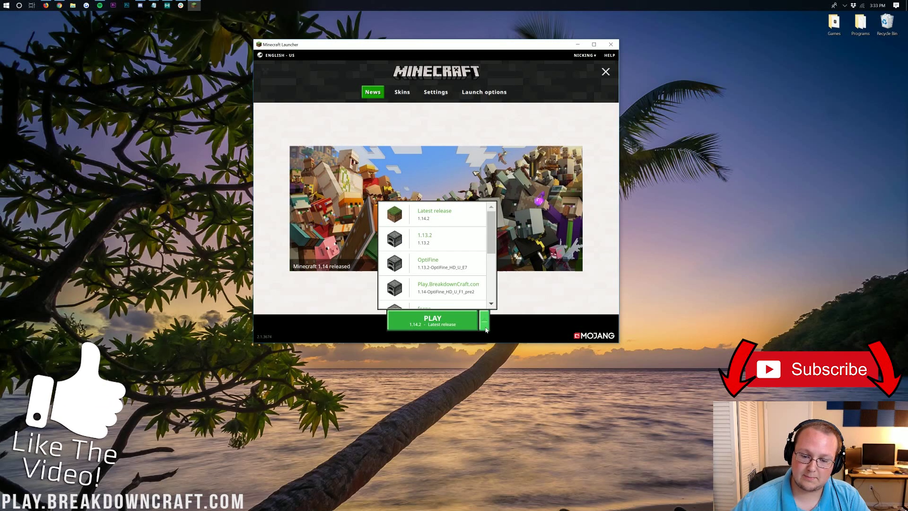
{"action": "left_click", "coordinate": [437, 214]}
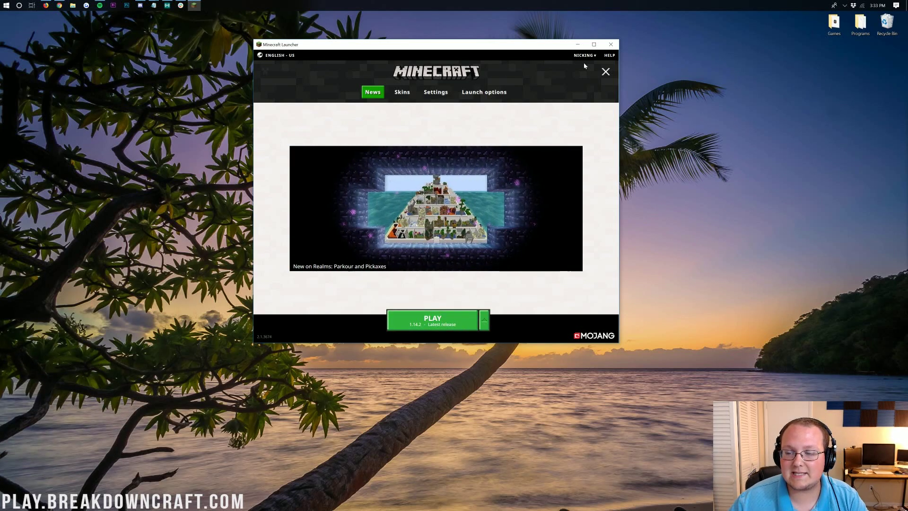
- Add a new launch configuration named Play.BreakdownCraft.com
{"action": "left_click", "coordinate": [605, 72]}
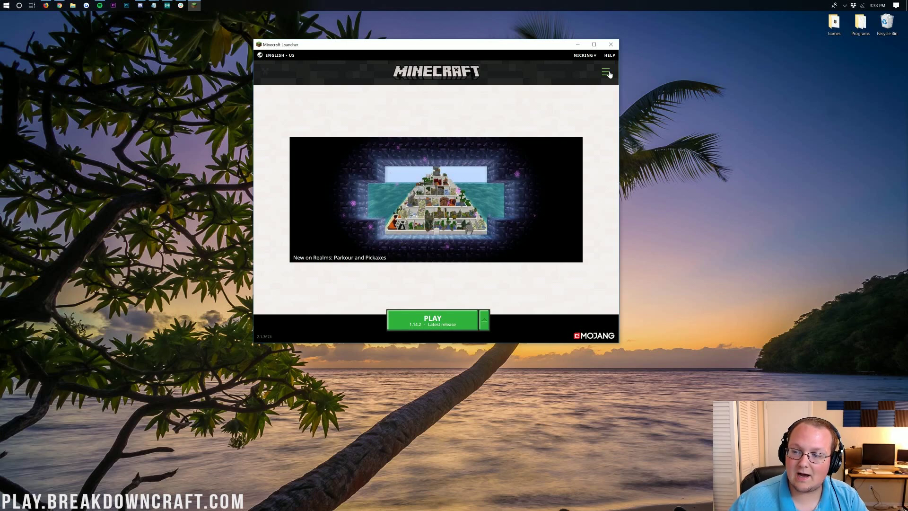
{"action": "left_click", "coordinate": [608, 74]}
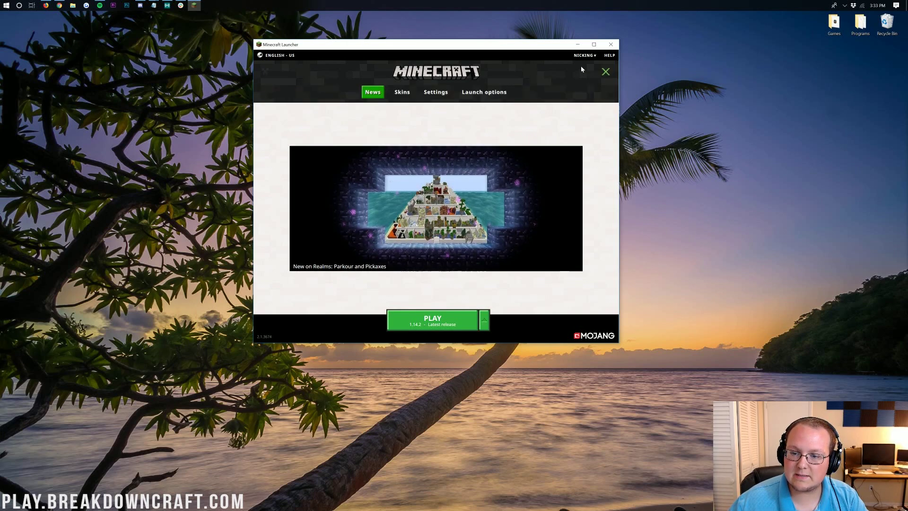
{"action": "left_click", "coordinate": [496, 94]}
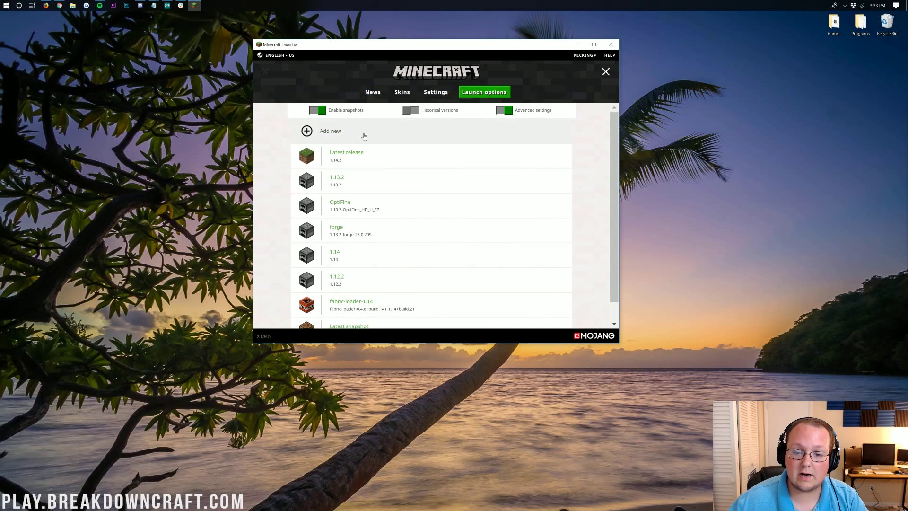
{"action": "left_click", "coordinate": [380, 135]}
{"action": "left_click", "coordinate": [380, 136]}
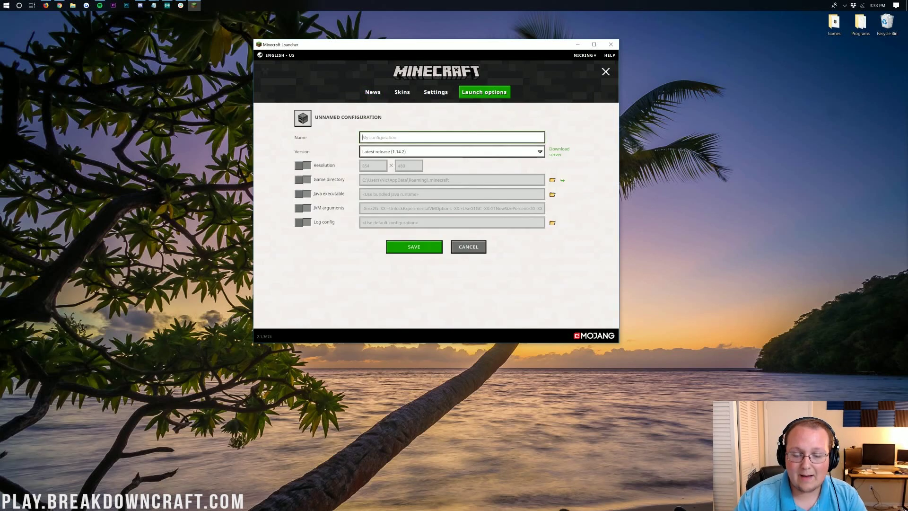
{"action": "type", "text": "Play.Breakdown"}
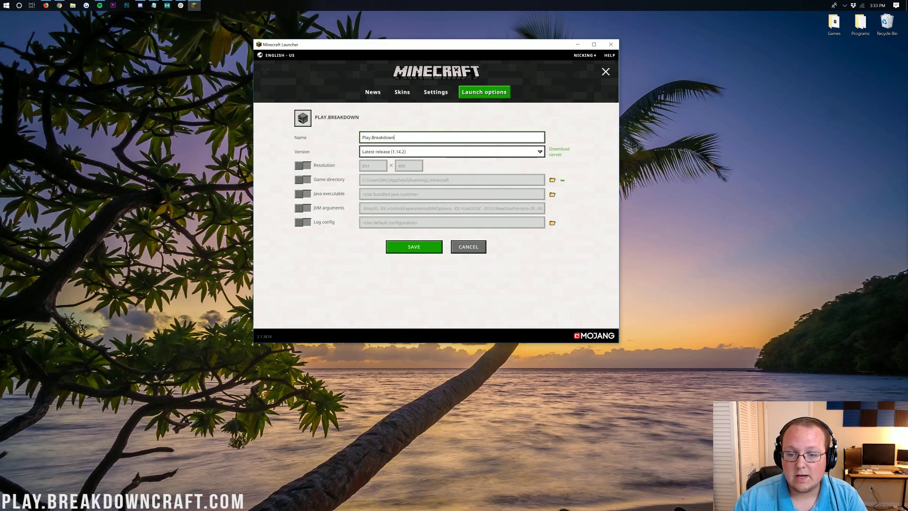
{"action": "type", "text": "Craft.com"}
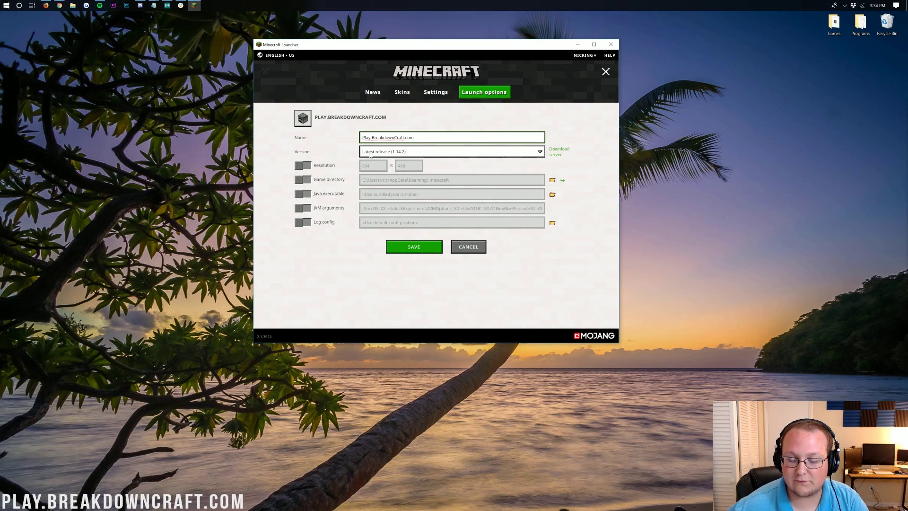
- Set the new configuration's game version to release 1.14.2
{"action": "left_click", "coordinate": [381, 152]}
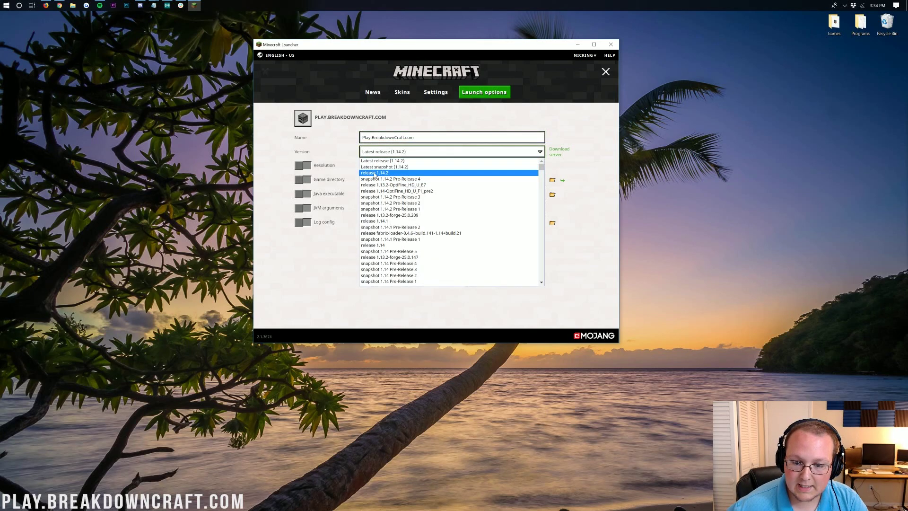
{"action": "scroll", "coordinate": [385, 189], "scroll_direction": "down", "scroll_amount": 10}
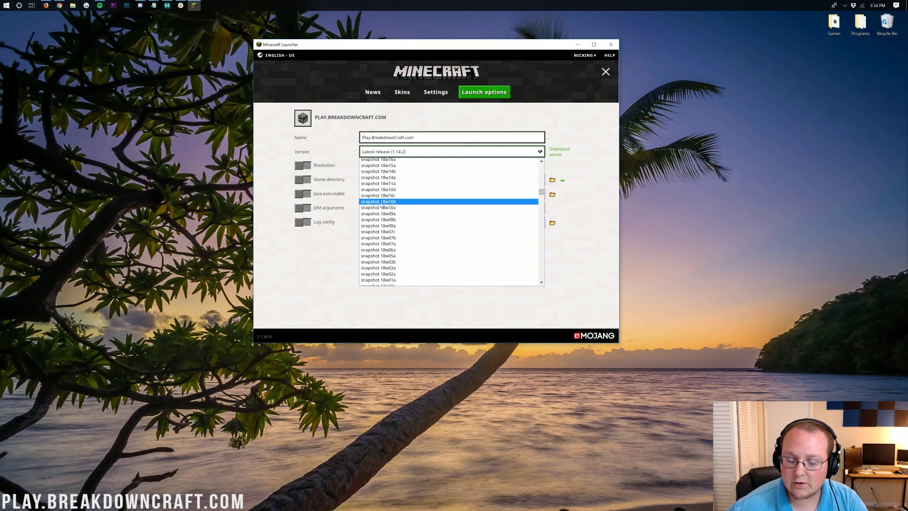
{"action": "scroll", "coordinate": [378, 208], "scroll_direction": "up", "scroll_amount": 10}
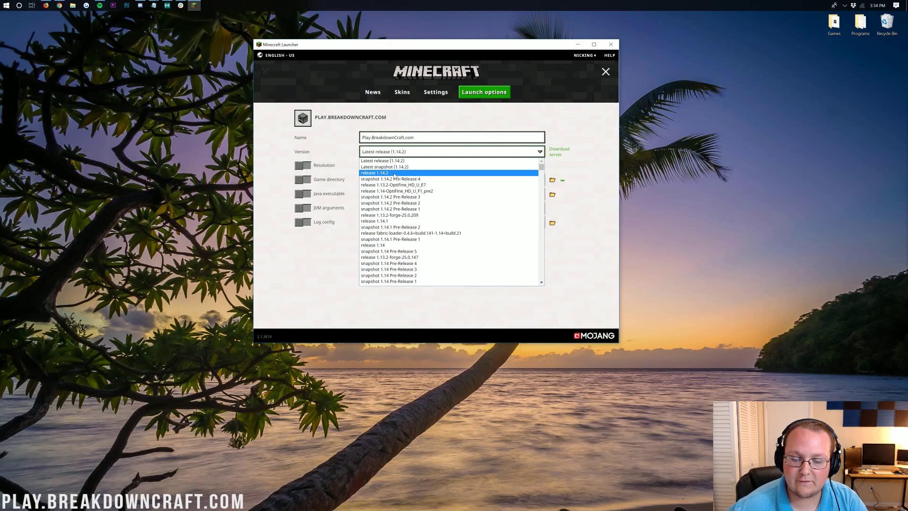
{"action": "left_click", "coordinate": [394, 173]}
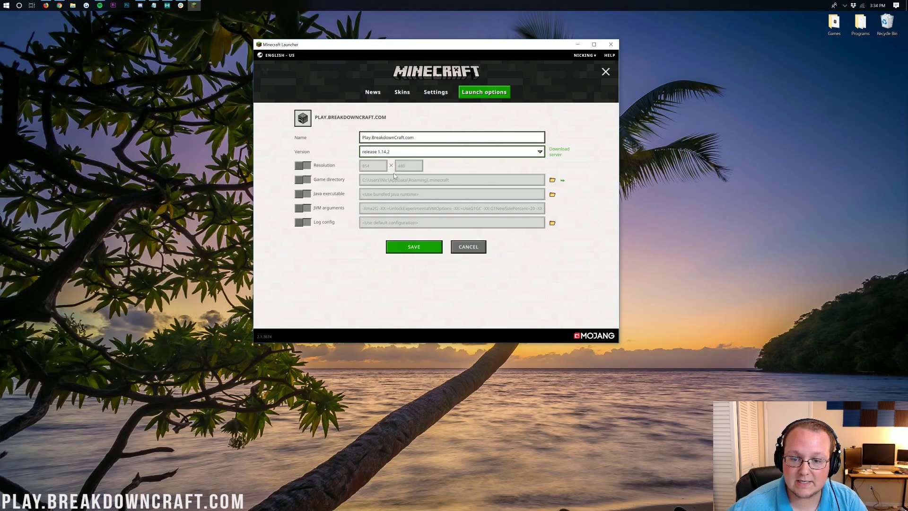
- Enable a custom resolution of 1920 × 1080 for the configuration and save it
{"action": "left_click", "coordinate": [307, 167]}
{"action": "type", "text": "1"}
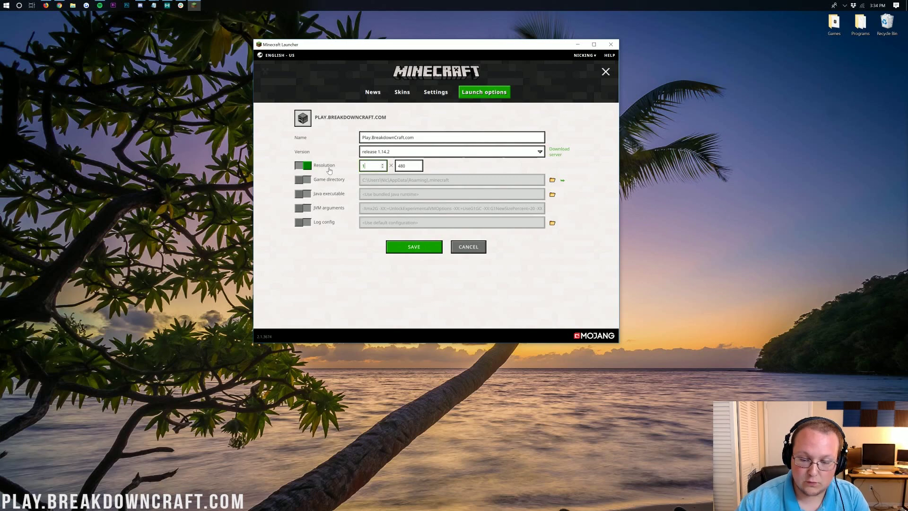
{"action": "type", "text": "920"}
{"action": "key", "text": "Tab"}
{"action": "type", "text": "1"}
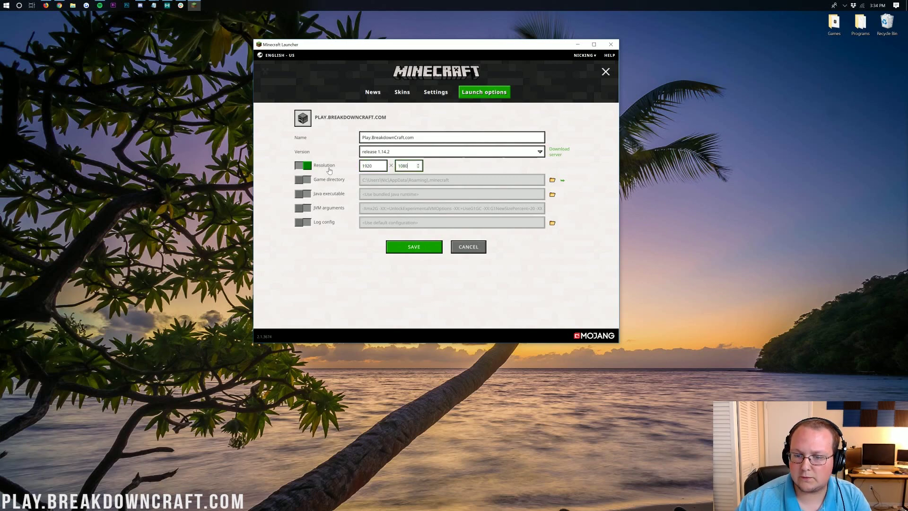
{"action": "left_click", "coordinate": [413, 247]}
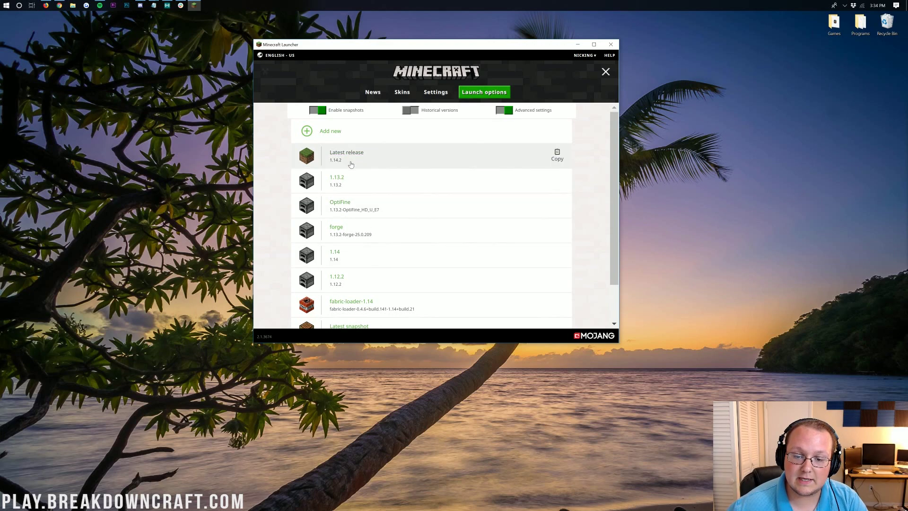
- Reopen the Play.BreakdownCraft.com configuration from the list to check it, and save it again
{"action": "scroll", "coordinate": [355, 294], "scroll_direction": "down", "scroll_amount": 3}
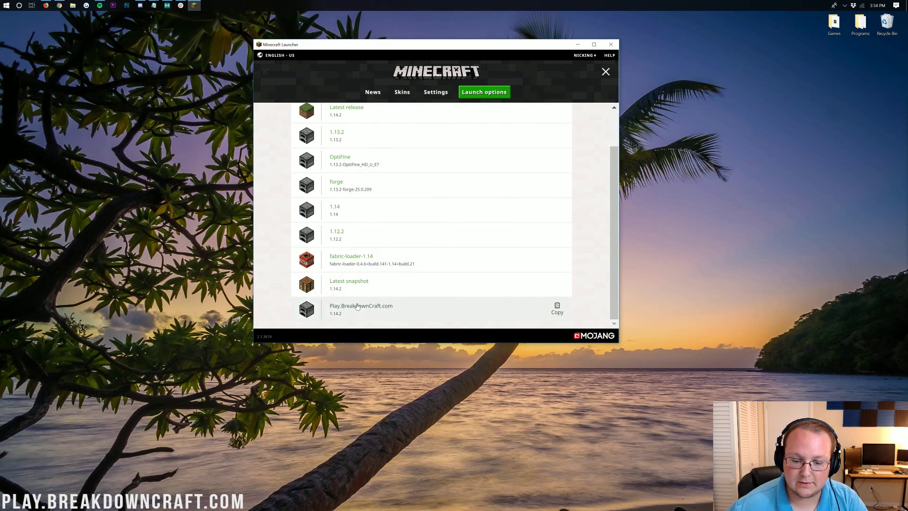
{"action": "left_click", "coordinate": [357, 305]}
{"action": "left_click", "coordinate": [400, 253]}
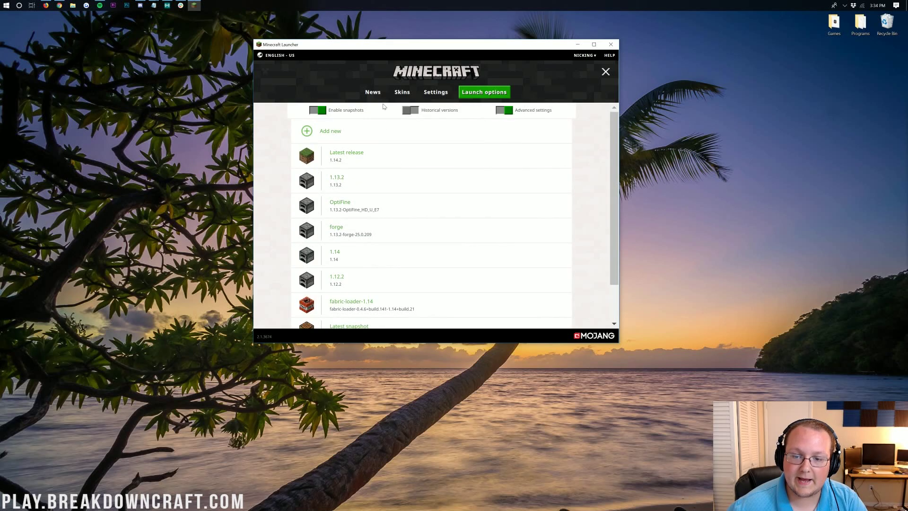
- Select the Play.BreakdownCraft.com configuration for play and launch the game
{"action": "left_click", "coordinate": [371, 92]}
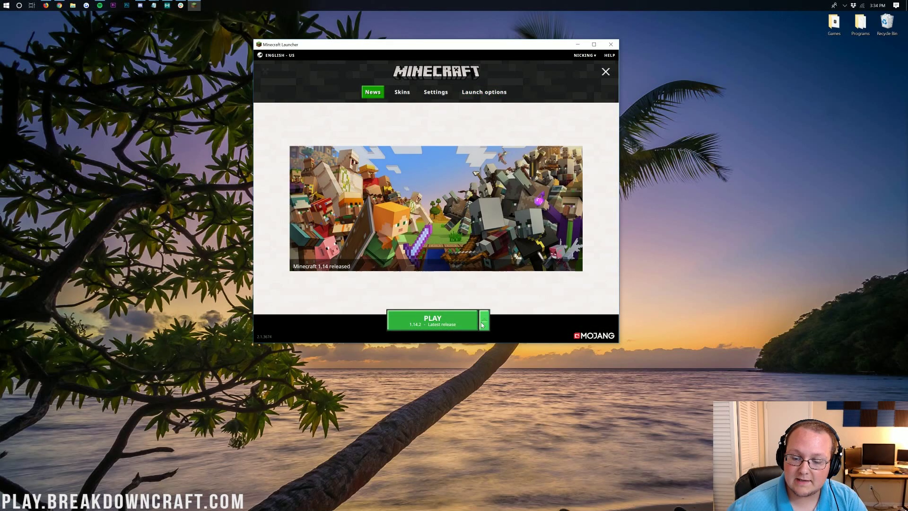
{"action": "left_click", "coordinate": [484, 321]}
{"action": "scroll", "coordinate": [471, 269], "scroll_direction": "down", "scroll_amount": 3}
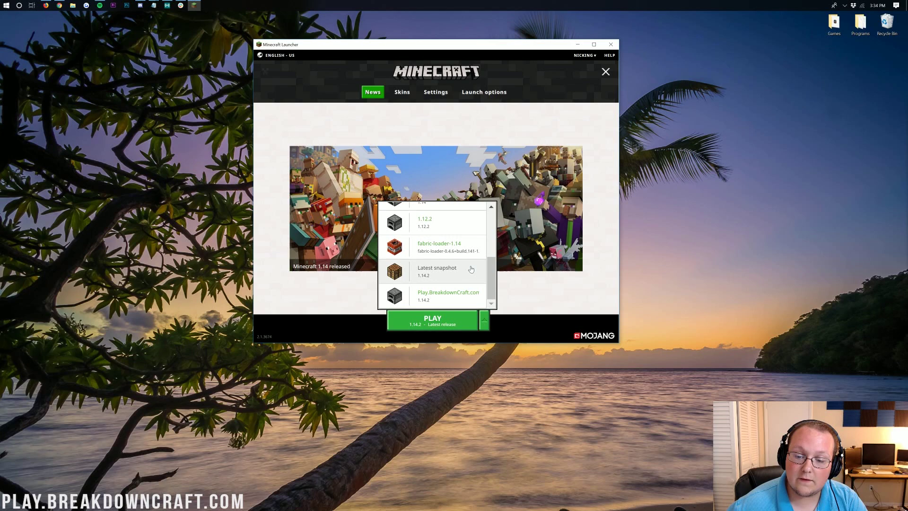
{"action": "left_click", "coordinate": [450, 297]}
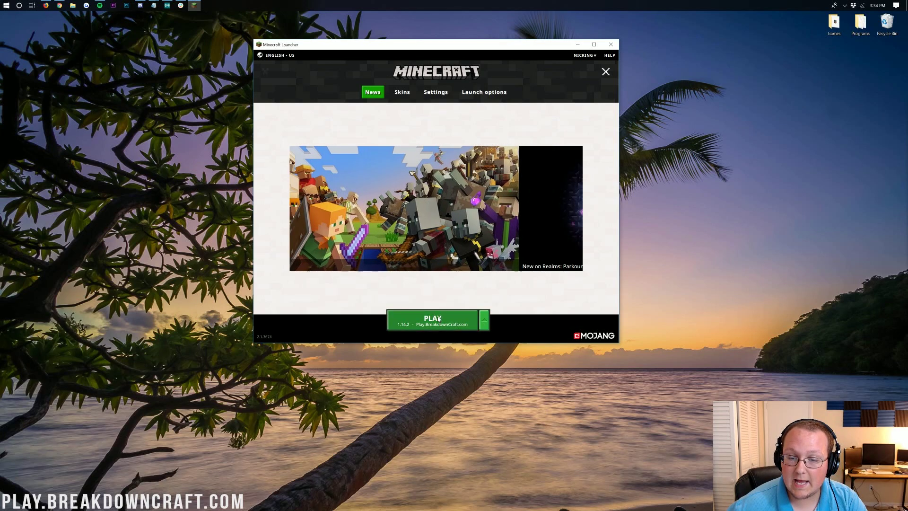
{"action": "left_click", "coordinate": [437, 316]}
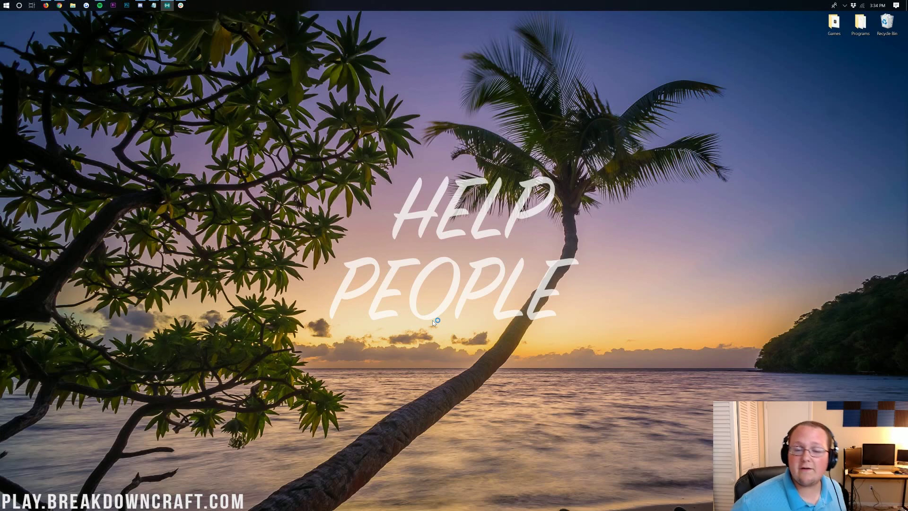